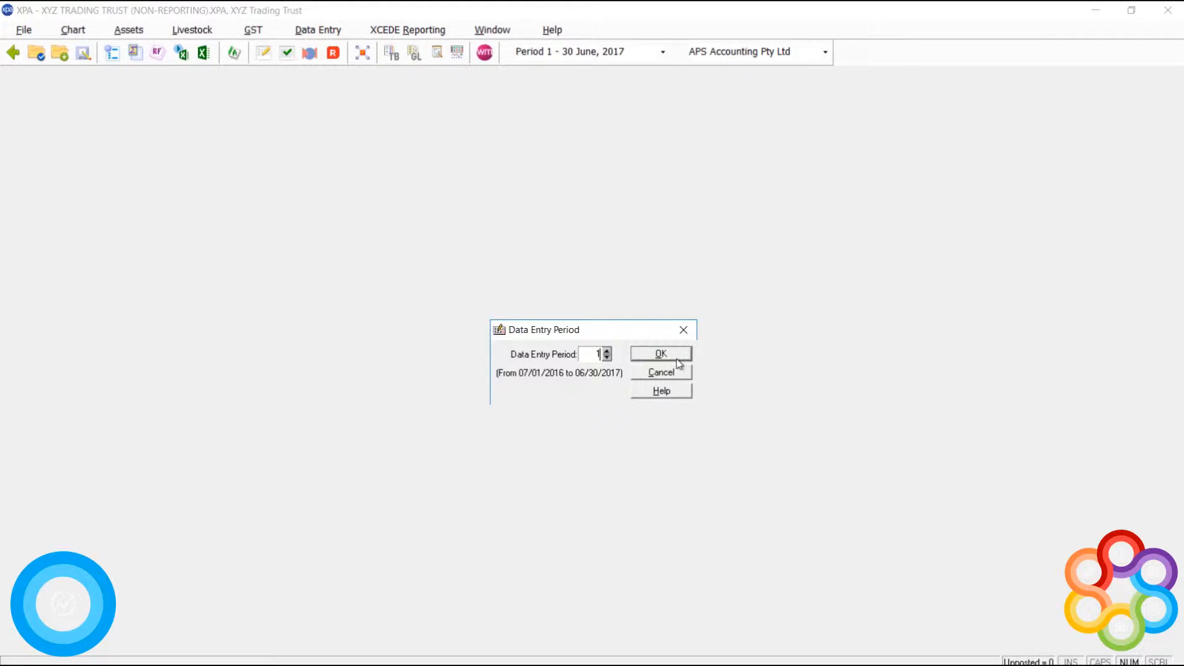
Open the period 1 journal entries and choose Fixed Date as the date option in the journal data entry options.
left_click(677, 356)
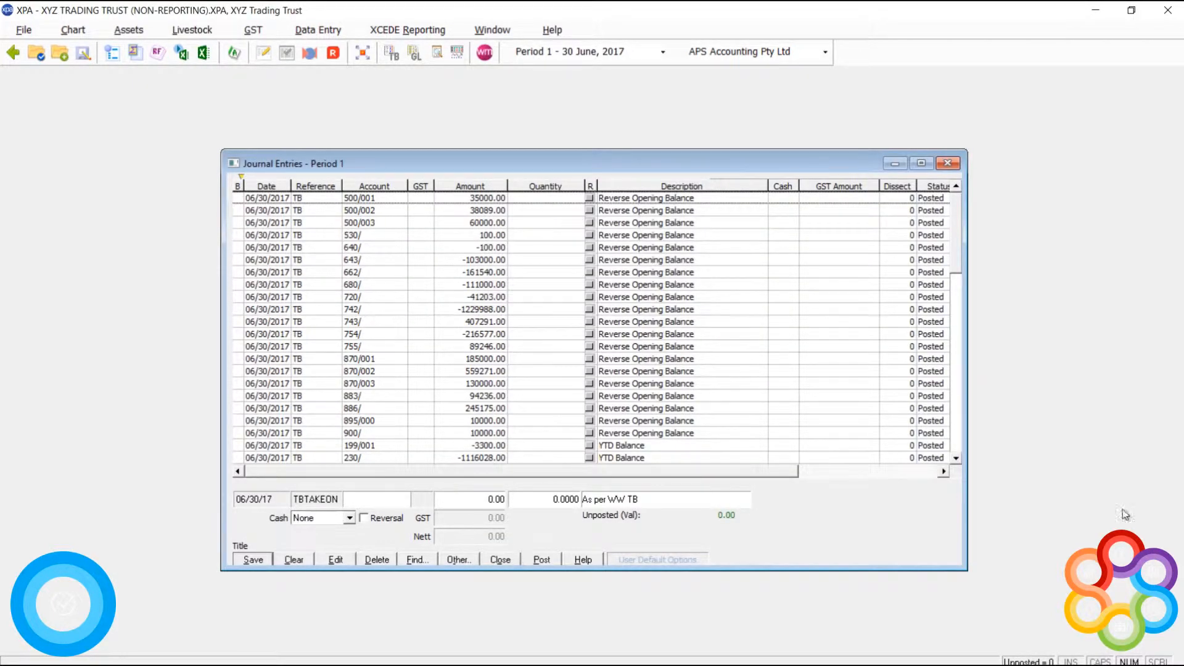
right_click(875, 515)
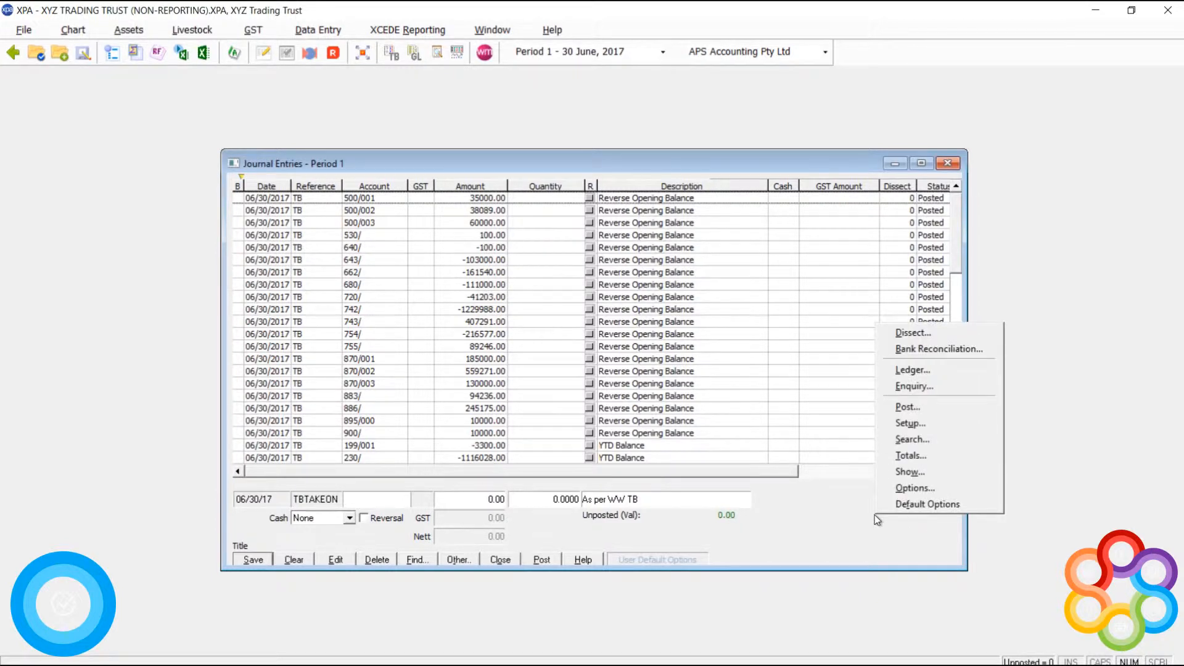
left_click(916, 487)
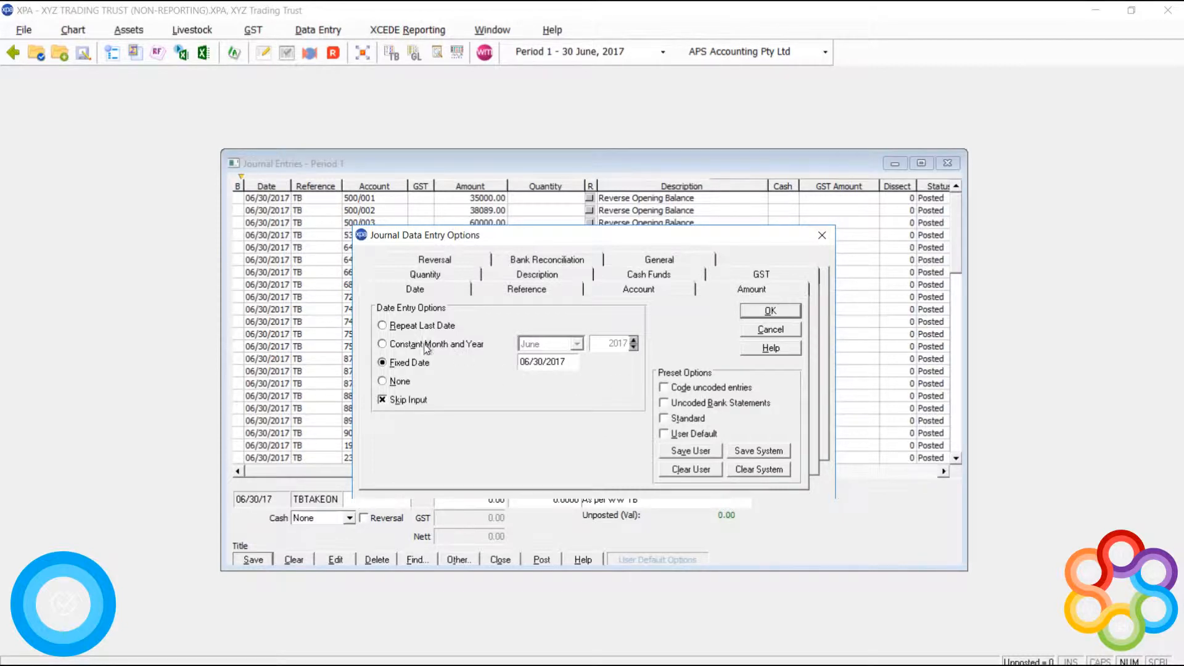
left_click(411, 330)
left_click(423, 345)
left_click(421, 364)
Set the journal reference number option to a constant reference of JX1.
left_click(511, 295)
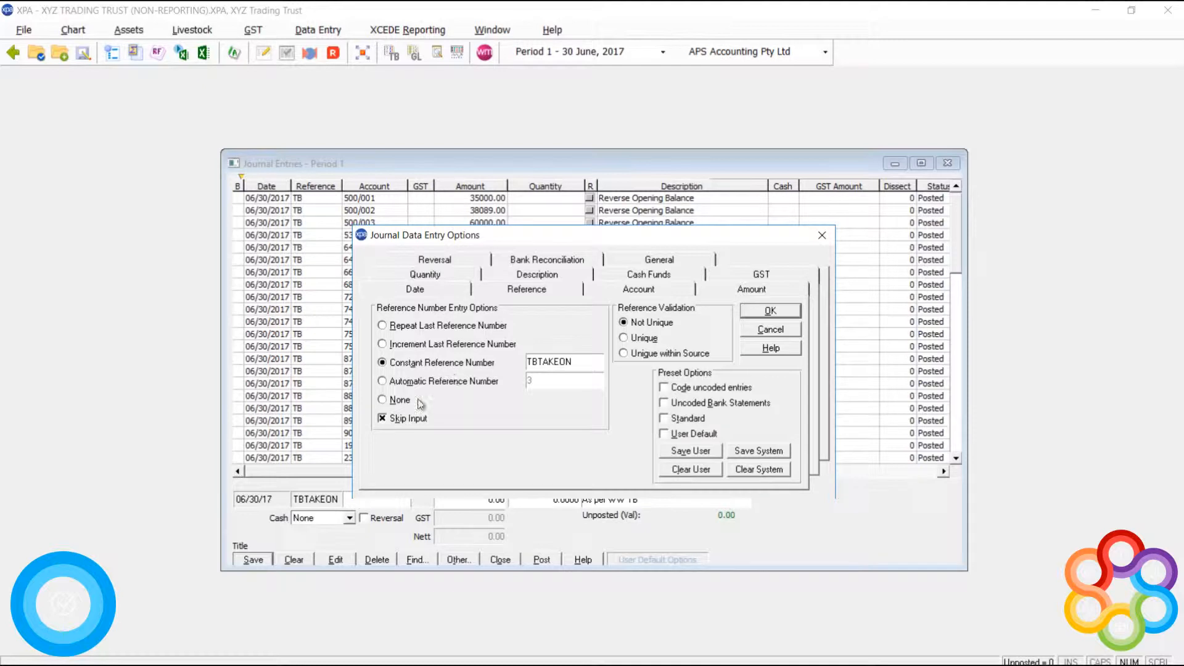
left_click(478, 384)
left_click(467, 369)
left_click_drag(575, 361, 518, 361)
type("JX1")
Try the GST rate code options, including a constant rate code of 1, and finish on No Rate Code.
left_click(734, 292)
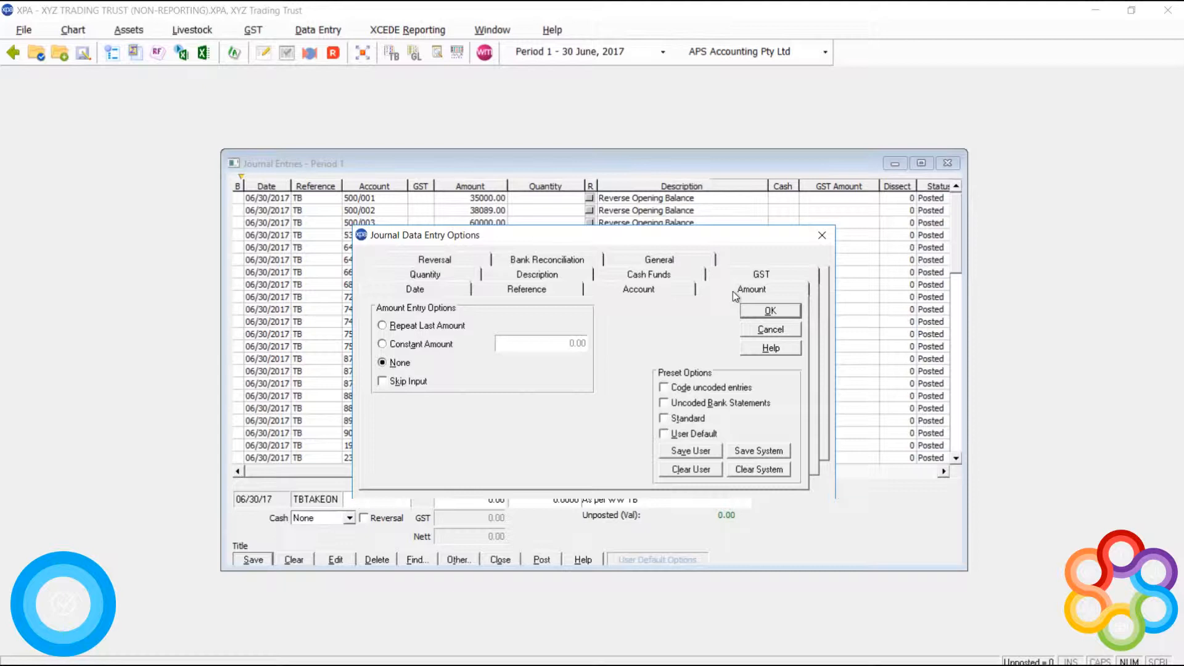
left_click(750, 280)
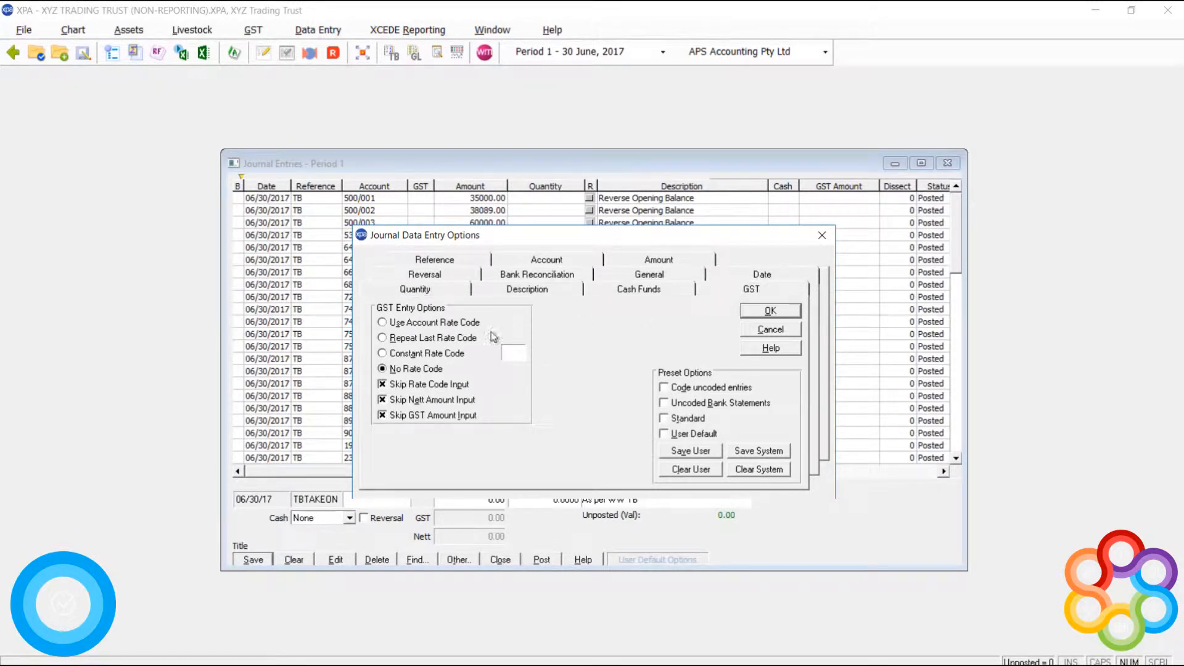
left_click(461, 325)
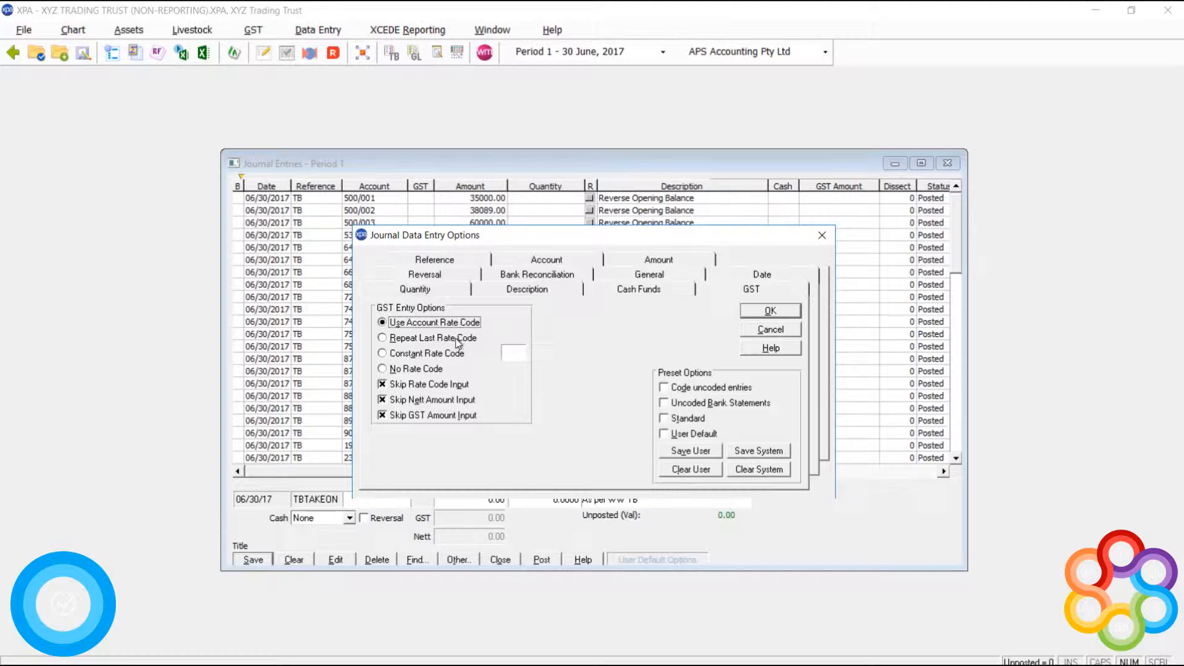
left_click(459, 340)
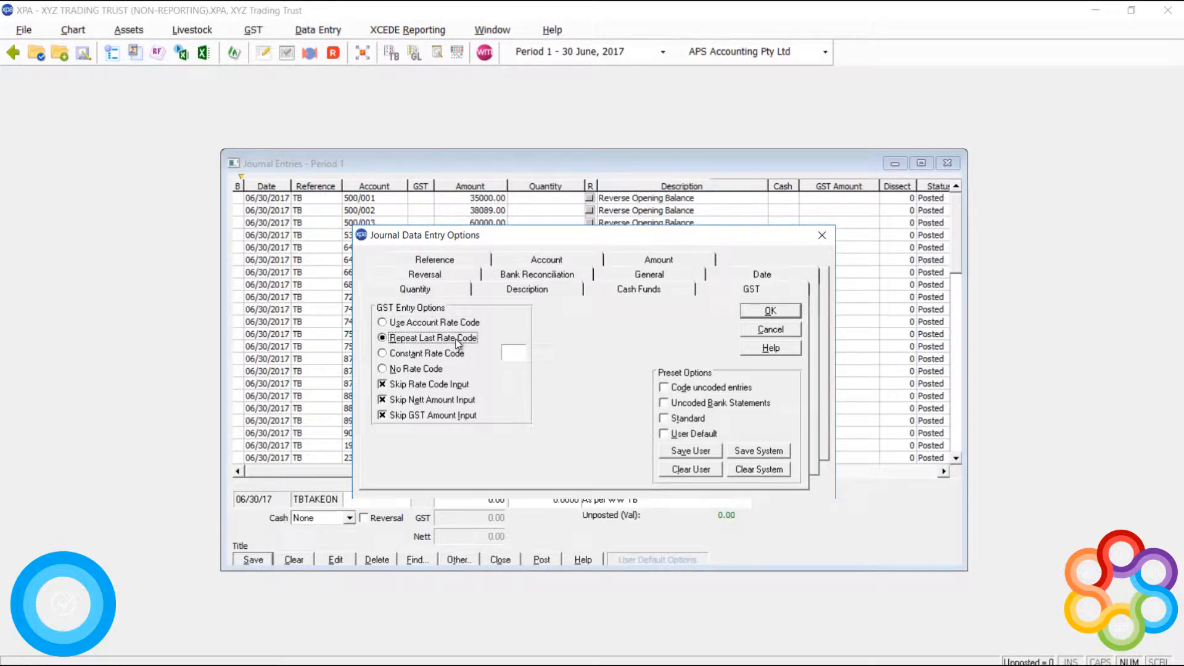
left_click(439, 355)
type("1")
left_click(436, 370)
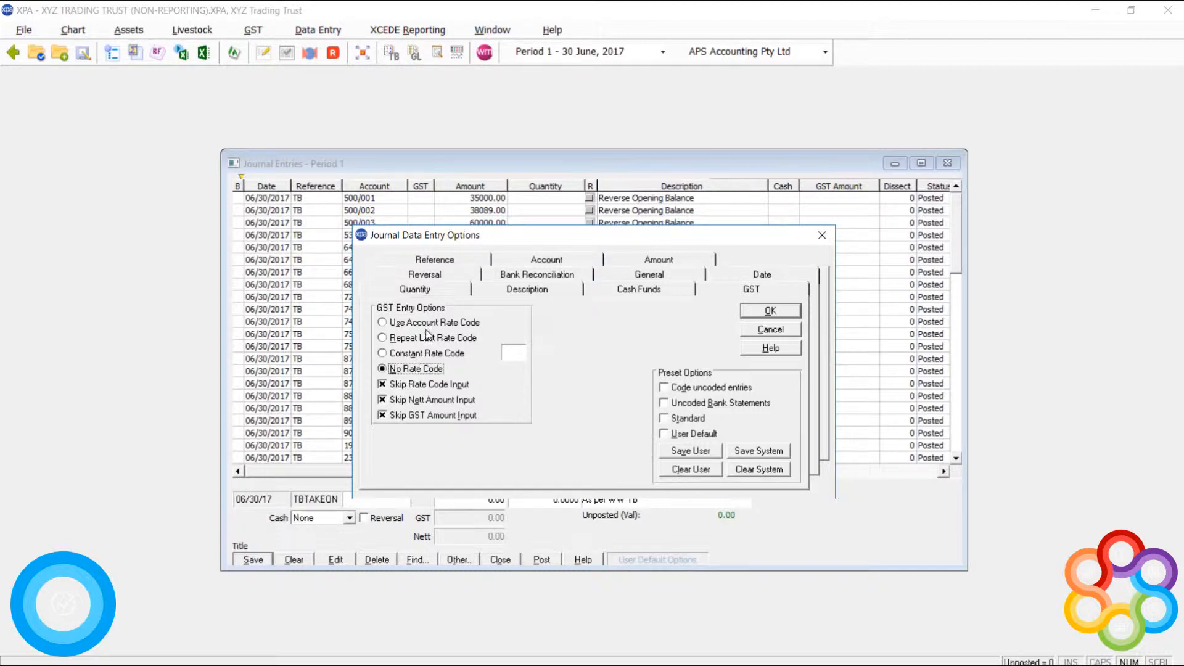
Set the description entry option to Repeat Last Description and apply the journal data entry options.
left_click(512, 291)
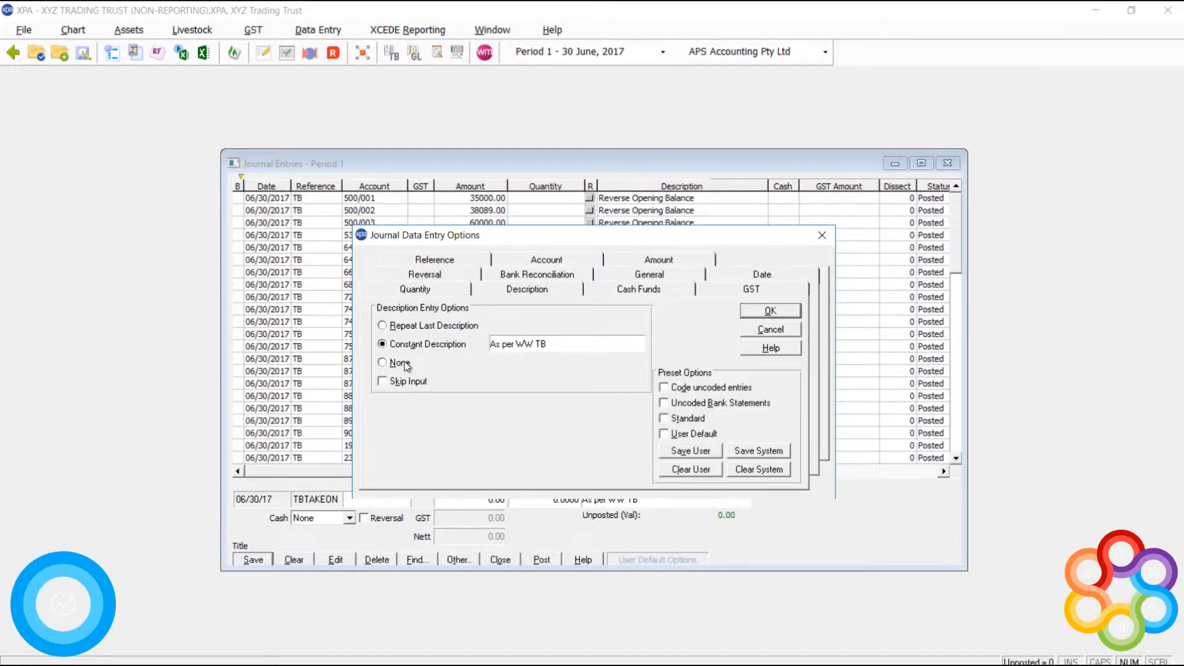
left_click(422, 324)
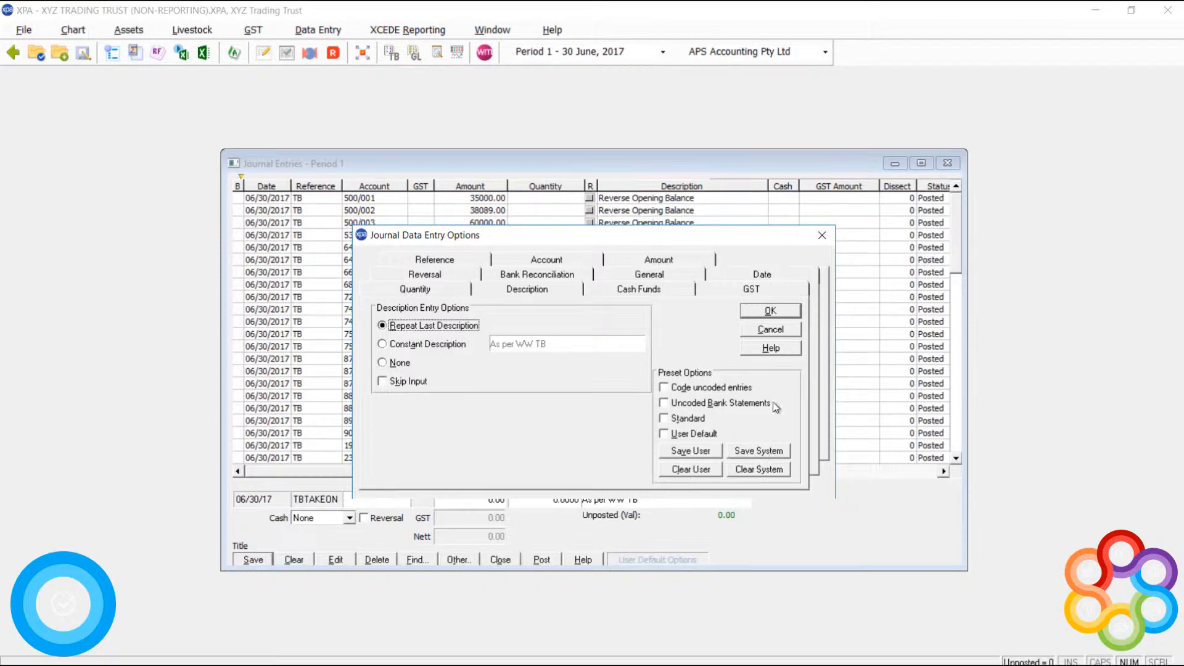
left_click(780, 309)
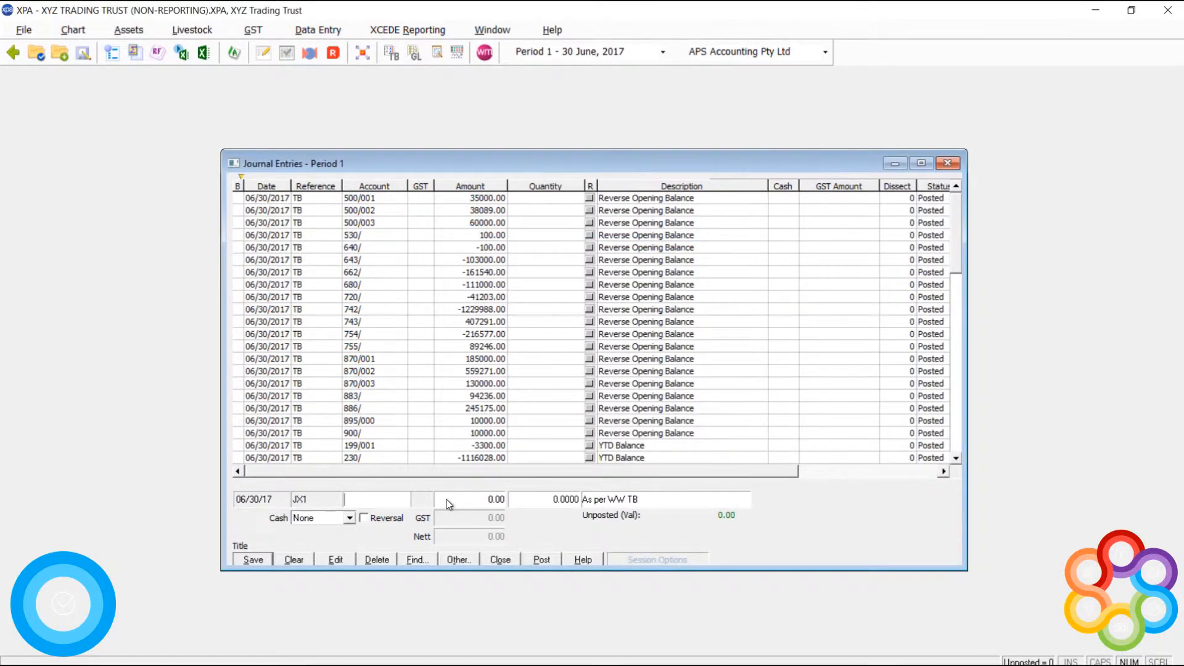
Override the reference of the new journal entry with JX2.
double_click(315, 505)
type("JX2")
left_click(246, 500)
left_click(314, 504)
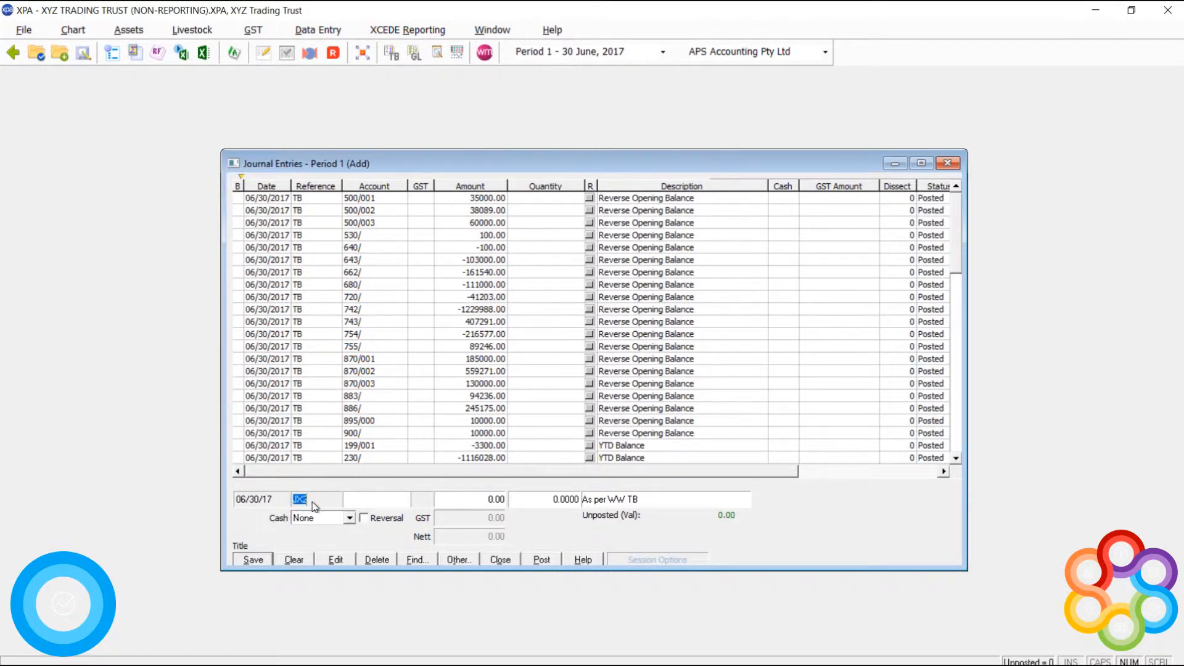
Enter account 300/ with an amount of 1,000 and the description Accounting Fees, and save the journal line.
left_click(395, 502)
type("300/")
key("Tab")
type("1,000")
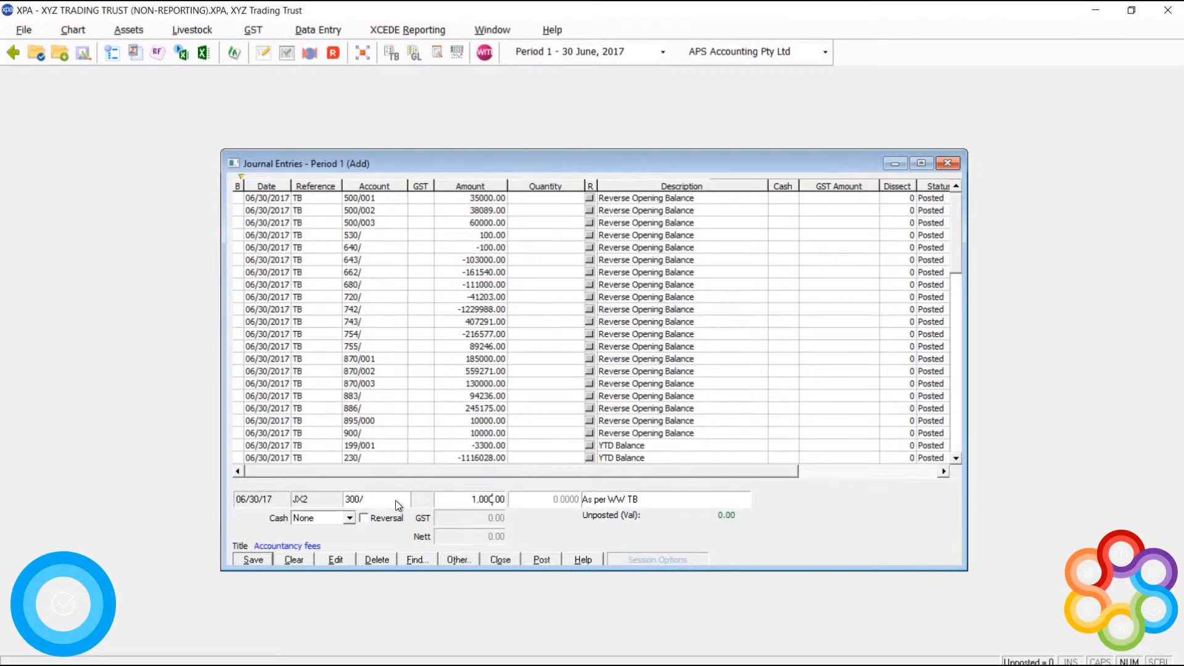
key("Tab")
key("shift+End")
type("Accounting Fees")
key("Return")
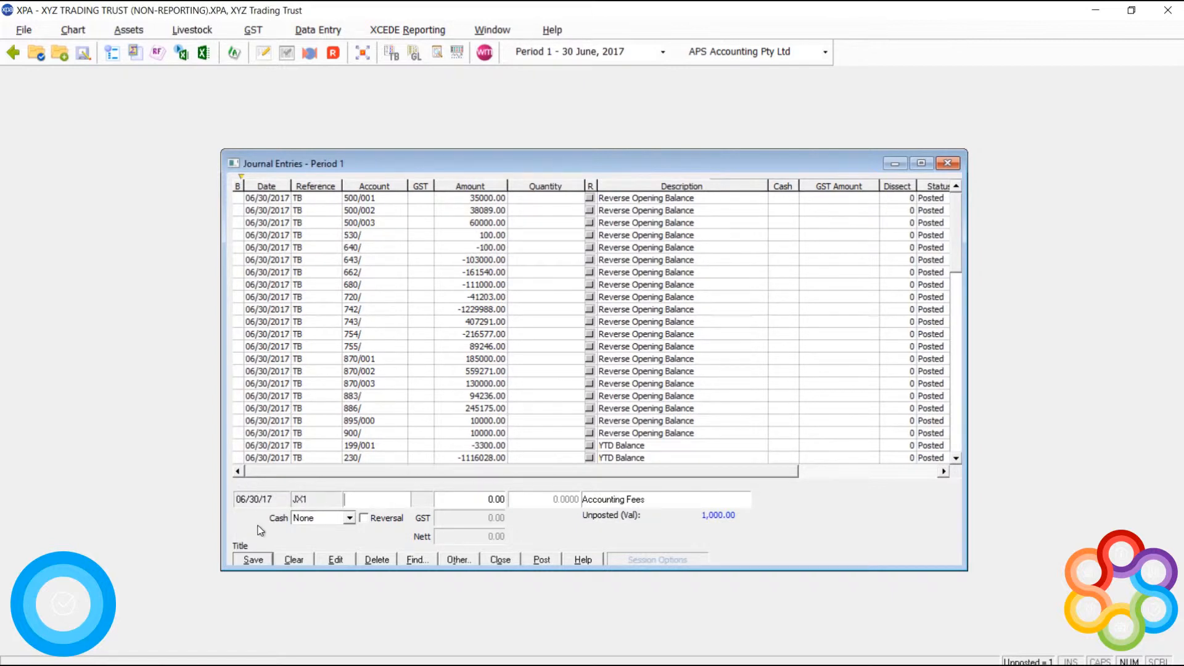
Add the balancing journal line to account 680/ with an amount of -1000.
type("680/")
key("Return")
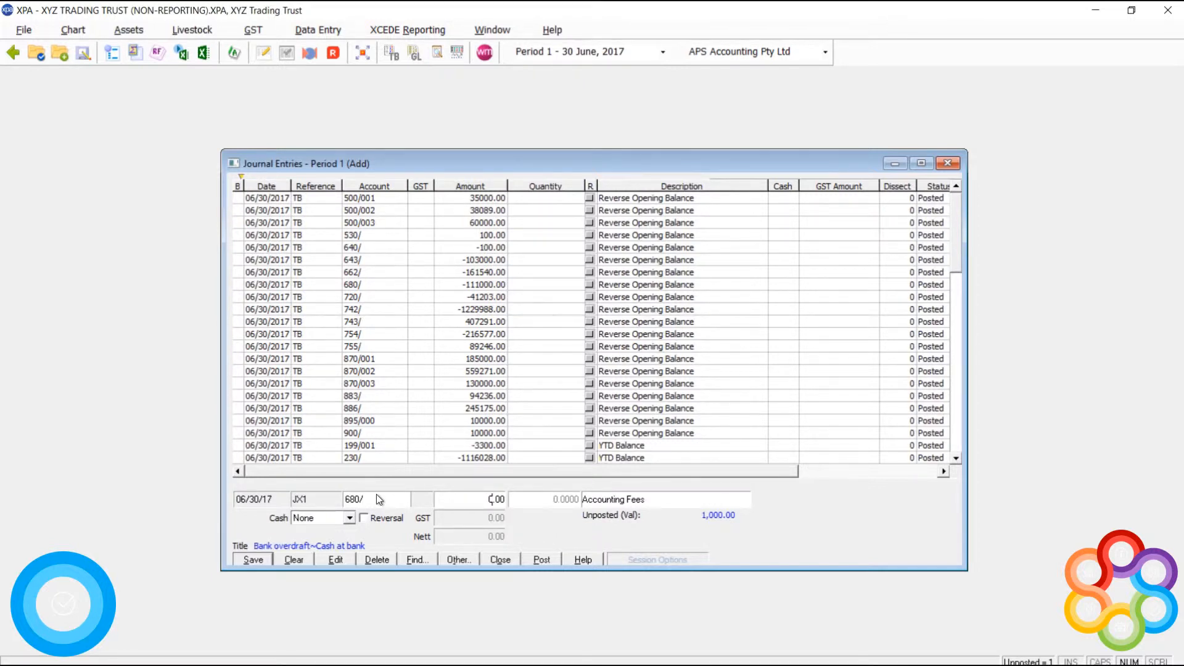
type("-1000")
left_click(498, 559)
Change the journal GST entry option to Repeat Last Rate Code and apply it.
right_click(874, 521)
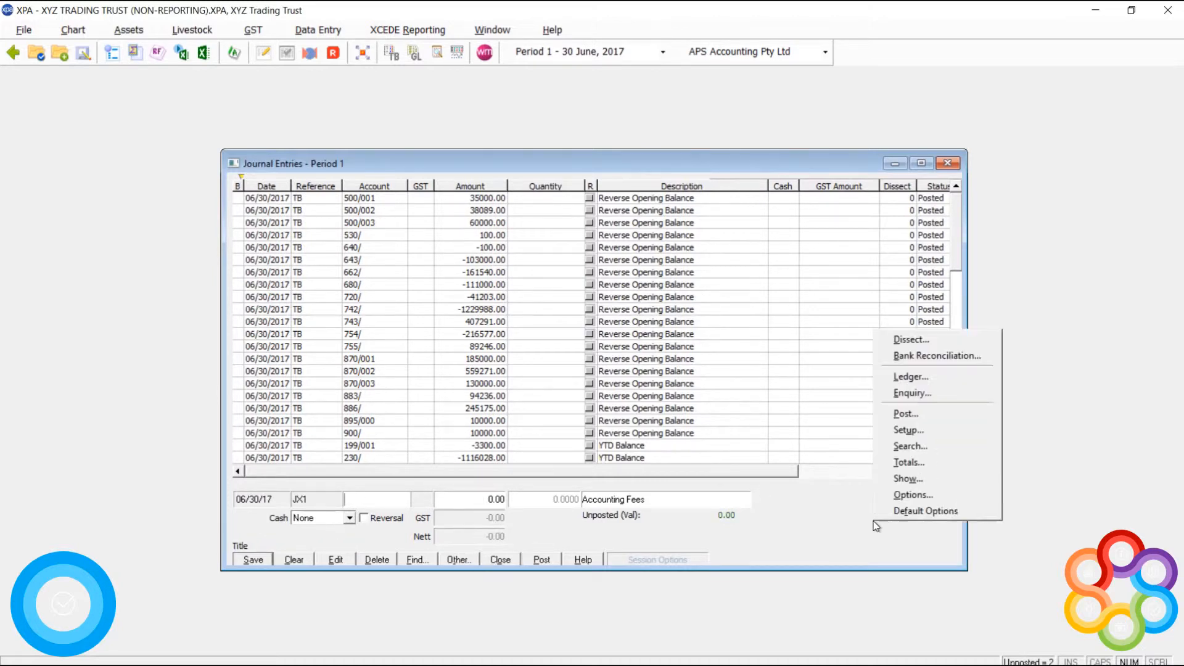
left_click(914, 493)
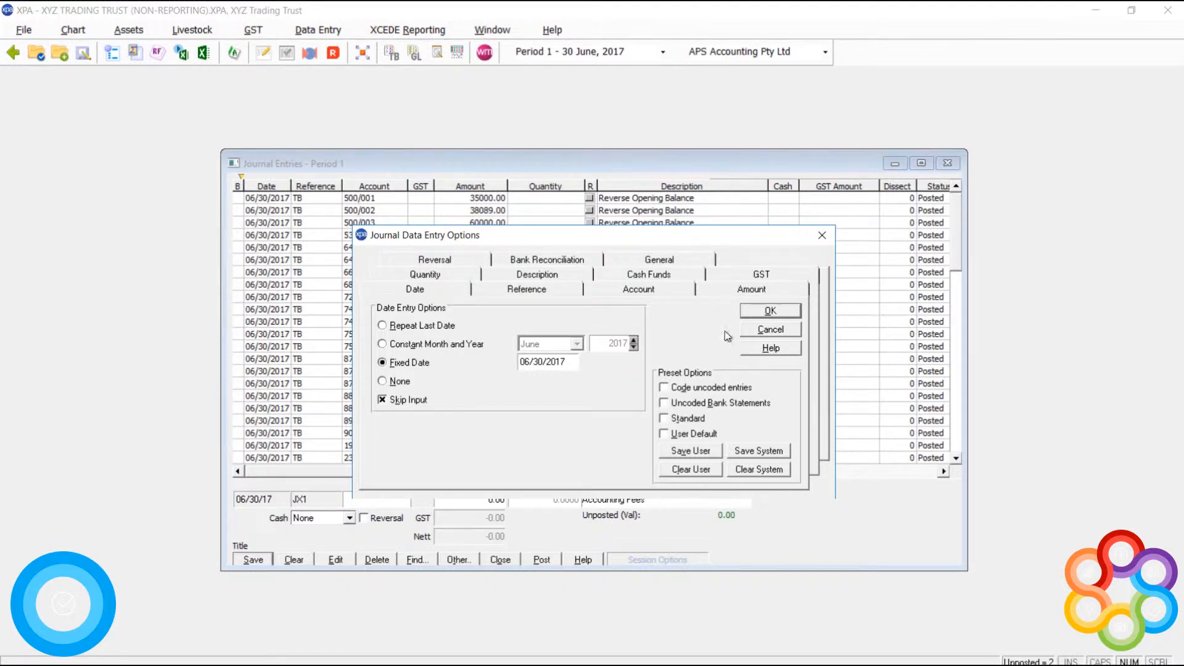
left_click(734, 279)
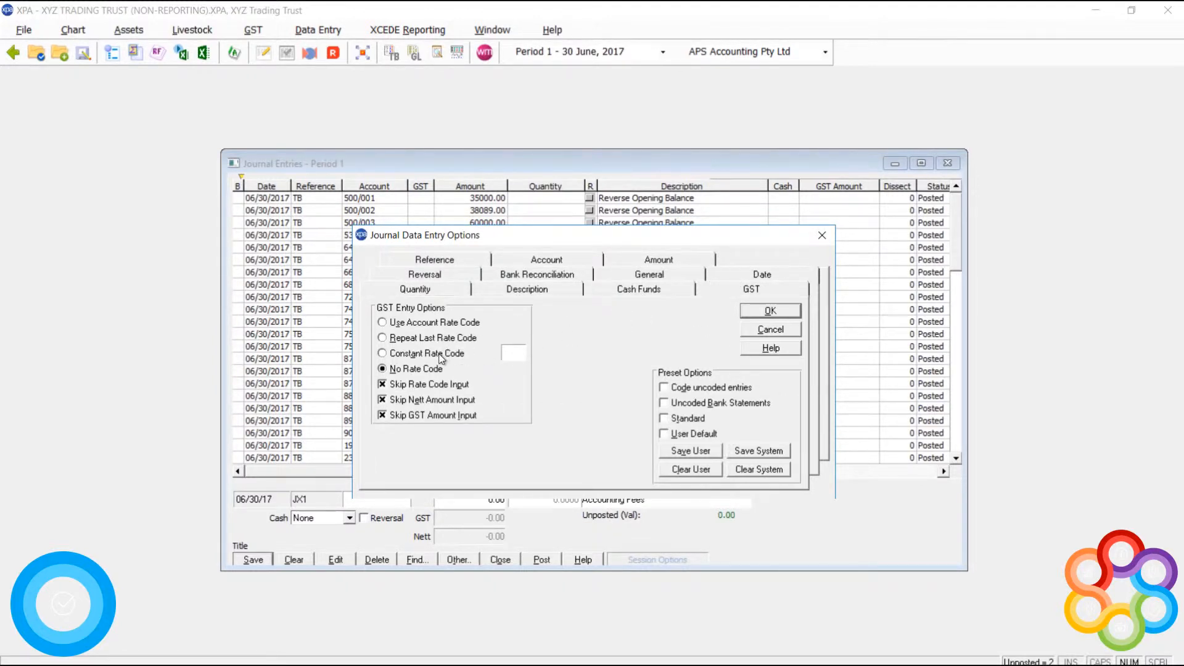
left_click(457, 341)
left_click(749, 311)
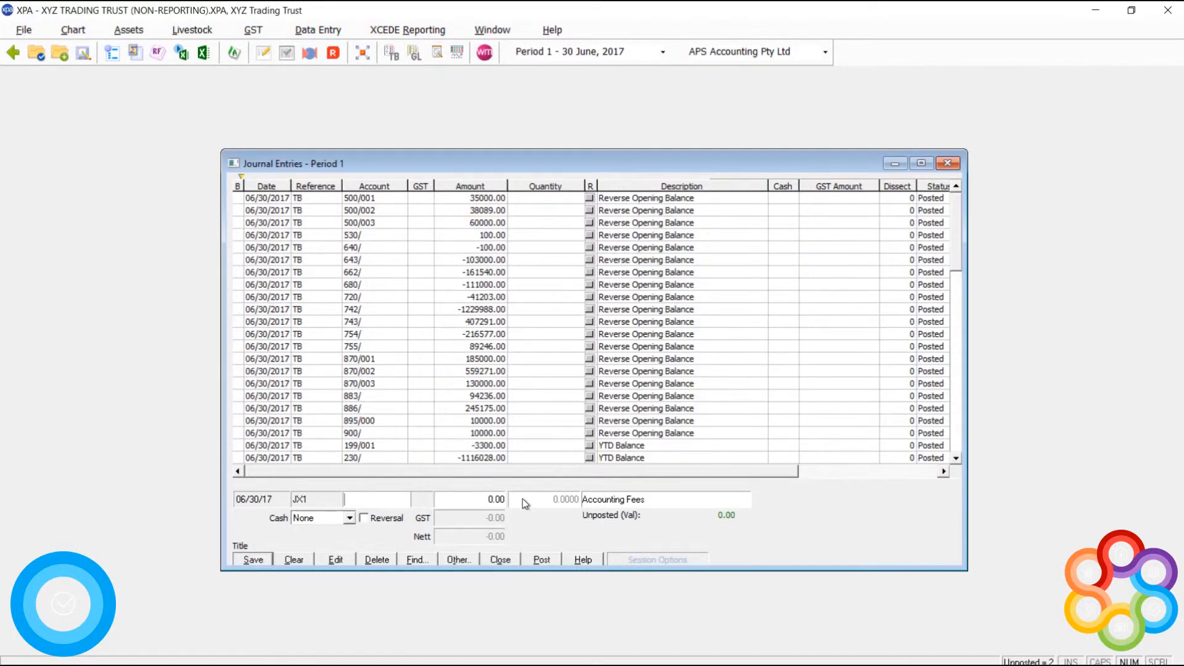
Start another journal line for account 300/ and give it GST rate code 1.
type("300/")
key("Tab")
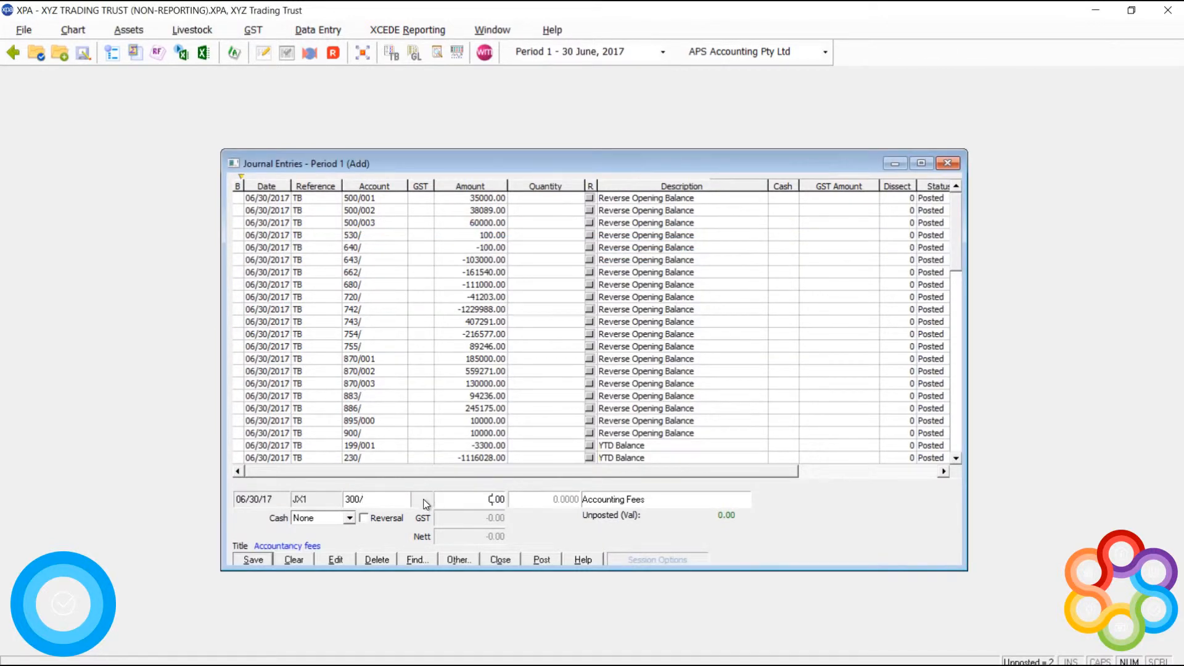
left_click(426, 505)
type("1")
key("Tab")
Set the GST entry option to No Rate Code, save the options as system defaults, and close the journals, discarding the unfinished line.
right_click(725, 528)
left_click(781, 512)
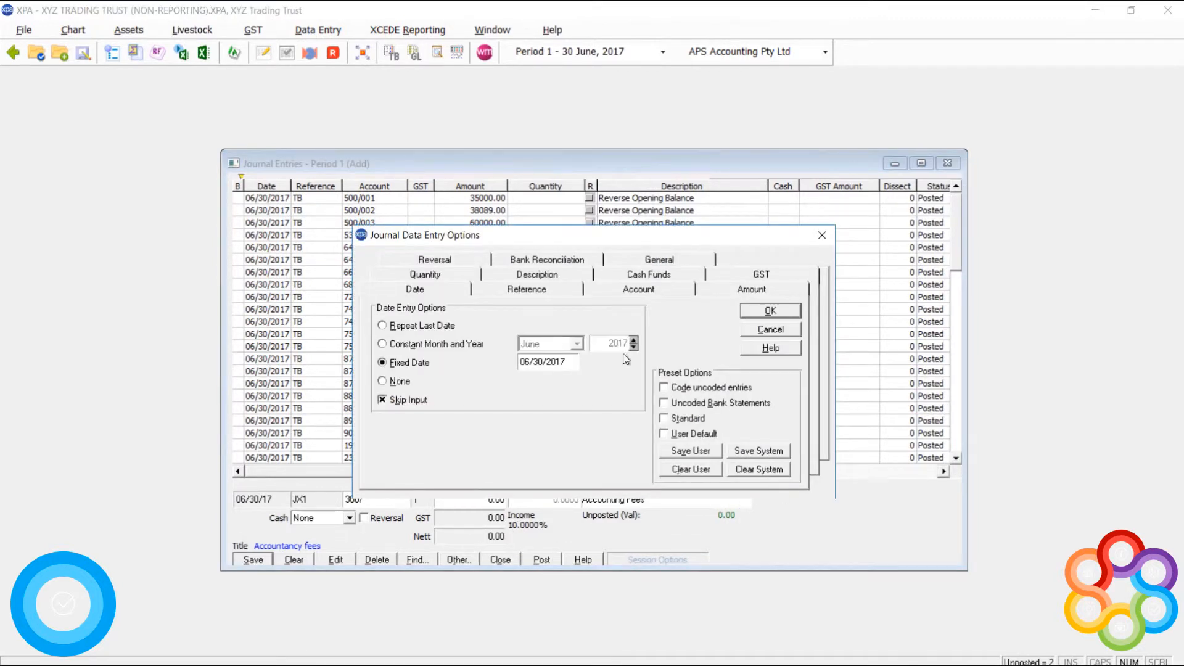
left_click(494, 291)
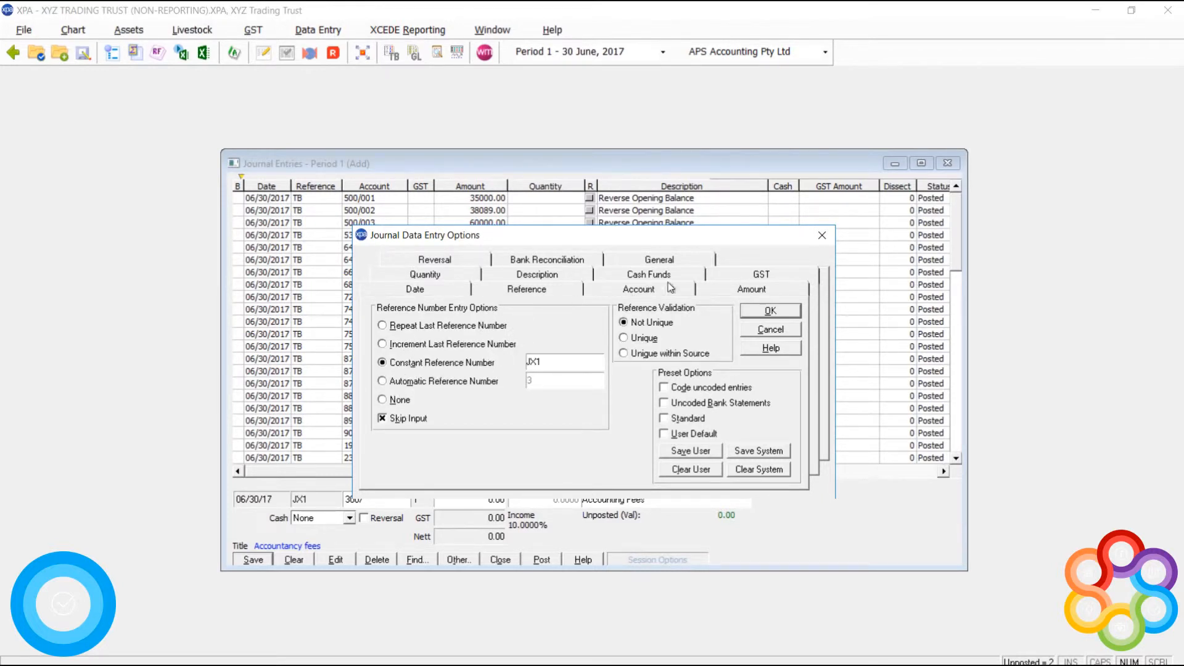
left_click(727, 276)
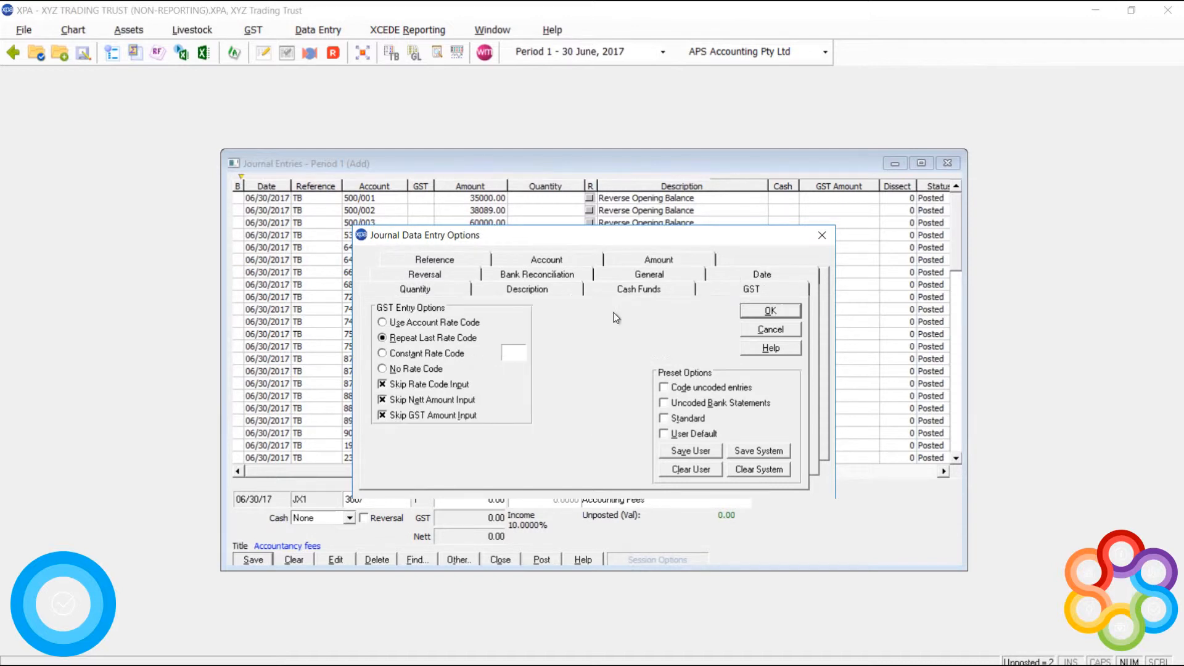
left_click(431, 371)
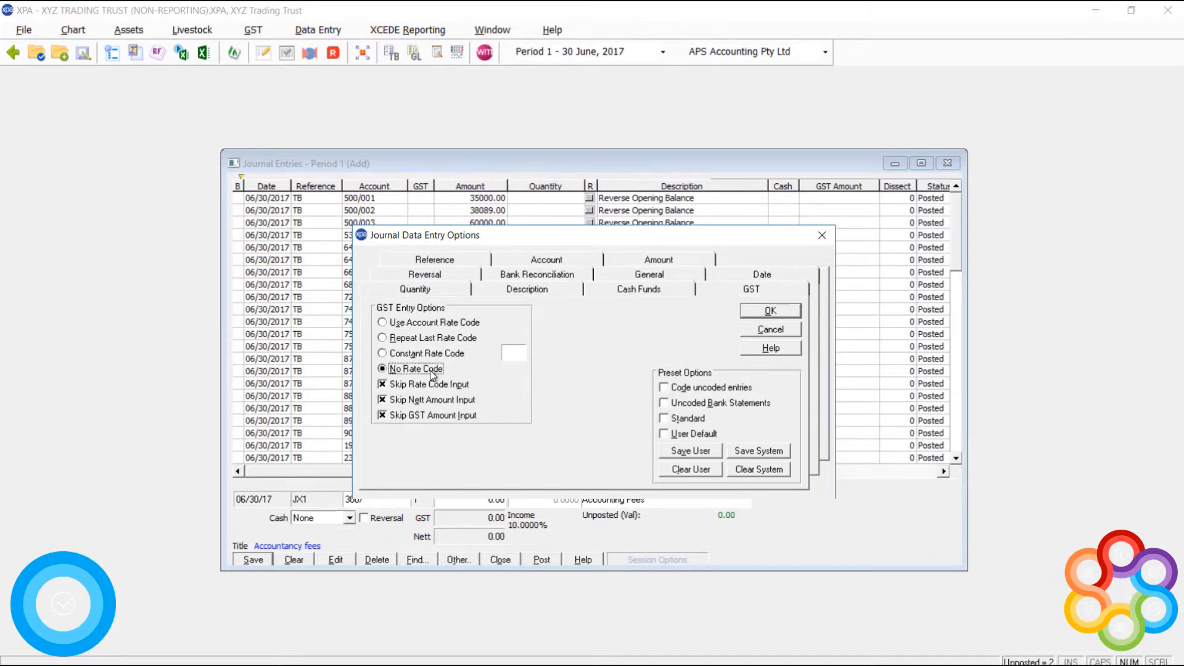
left_click(767, 452)
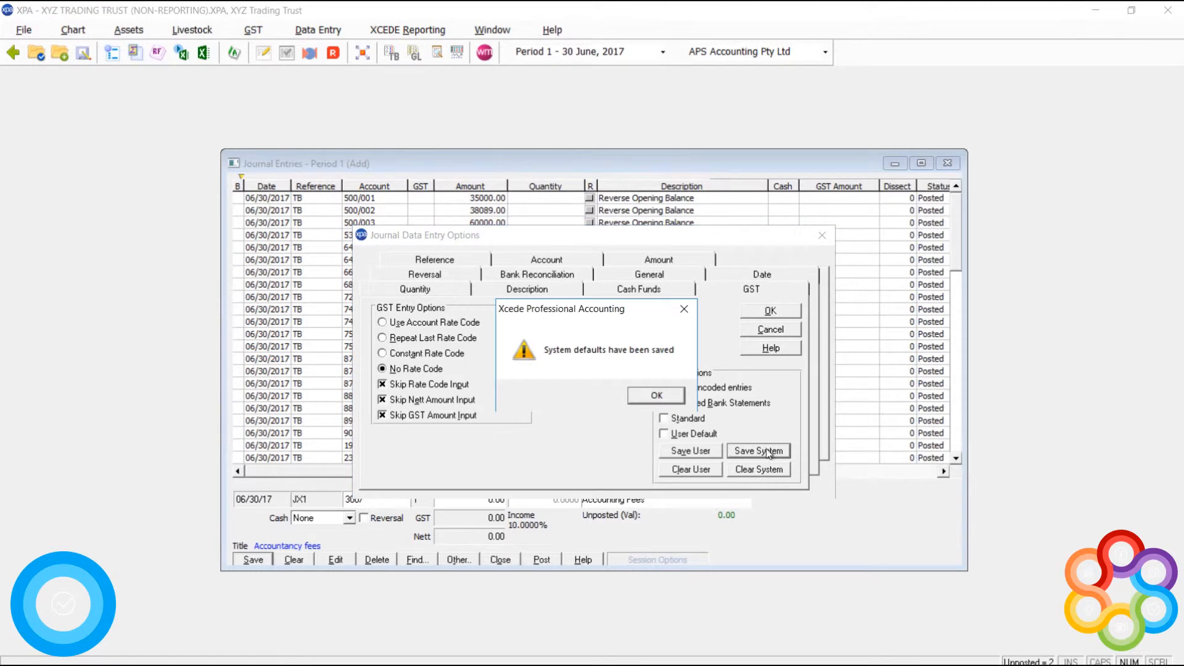
left_click(658, 394)
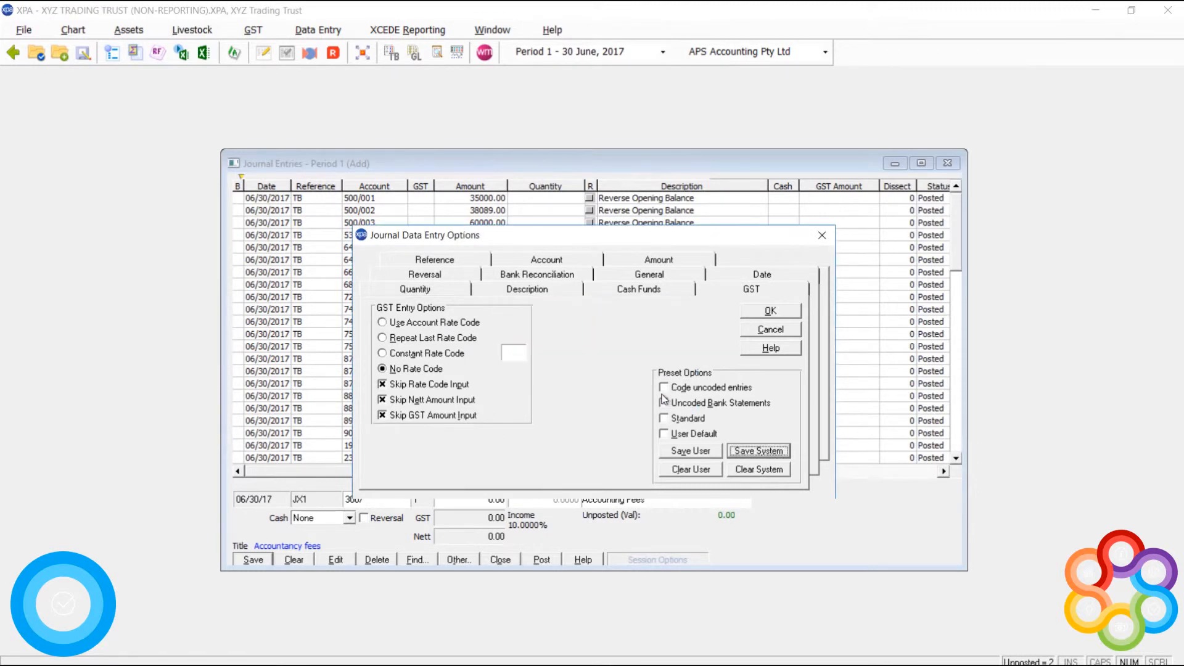
left_click(771, 311)
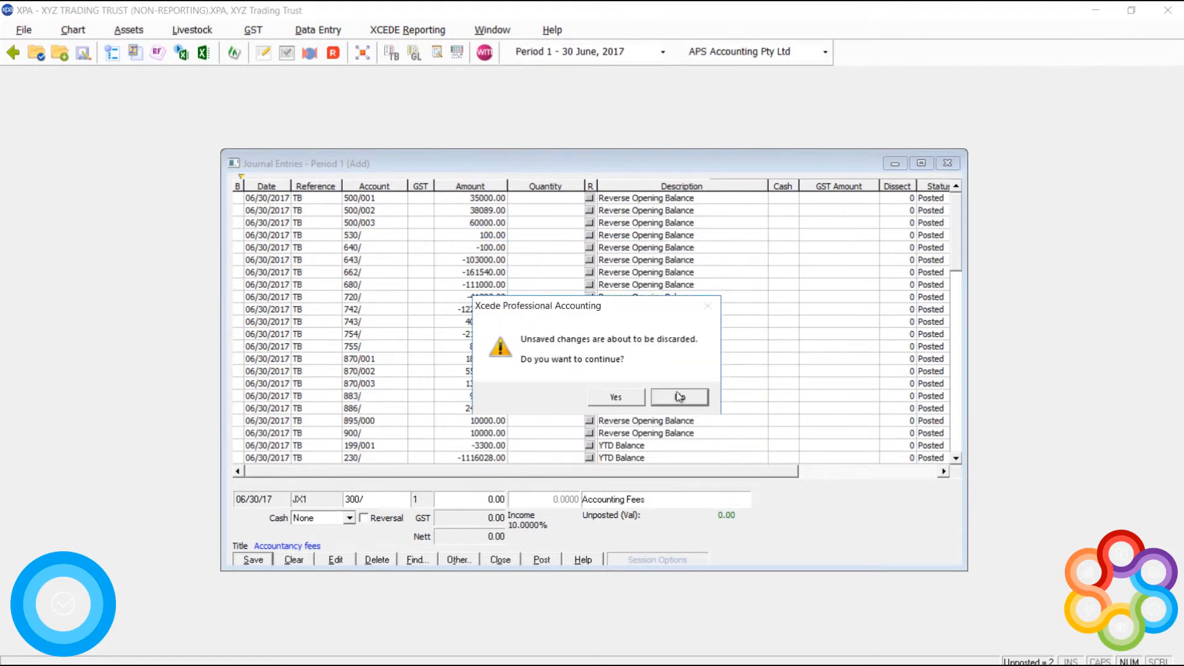
left_click(630, 401)
left_click(942, 163)
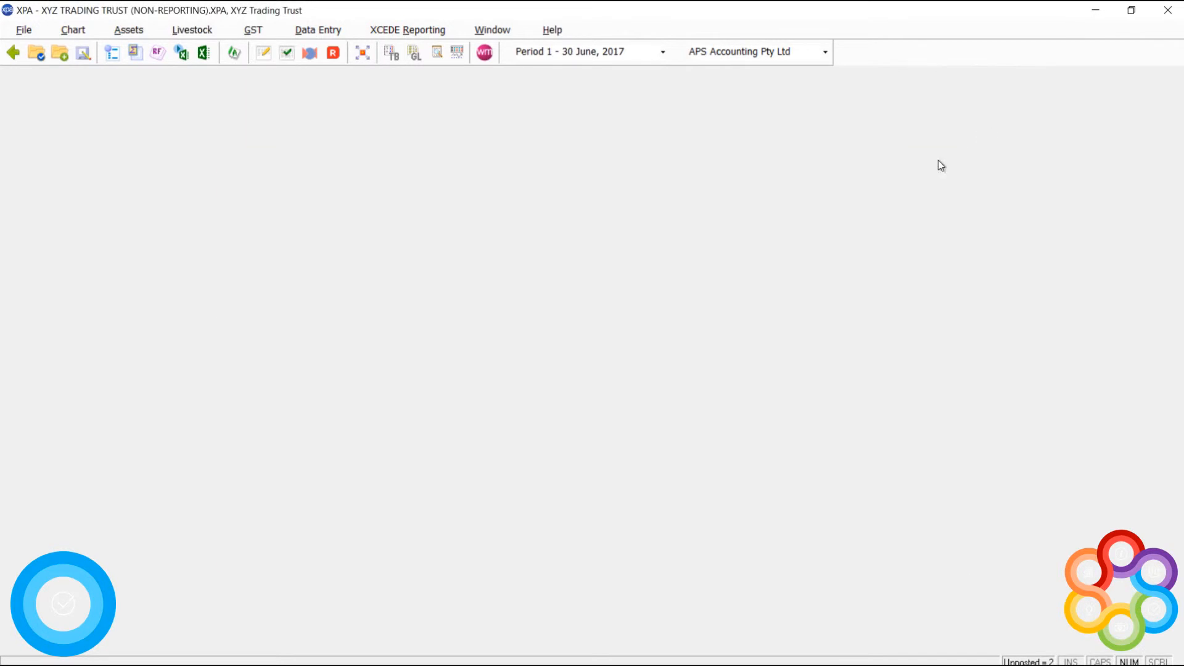
Open the period 1 bank statement entries and view their data entry options.
left_click(332, 30)
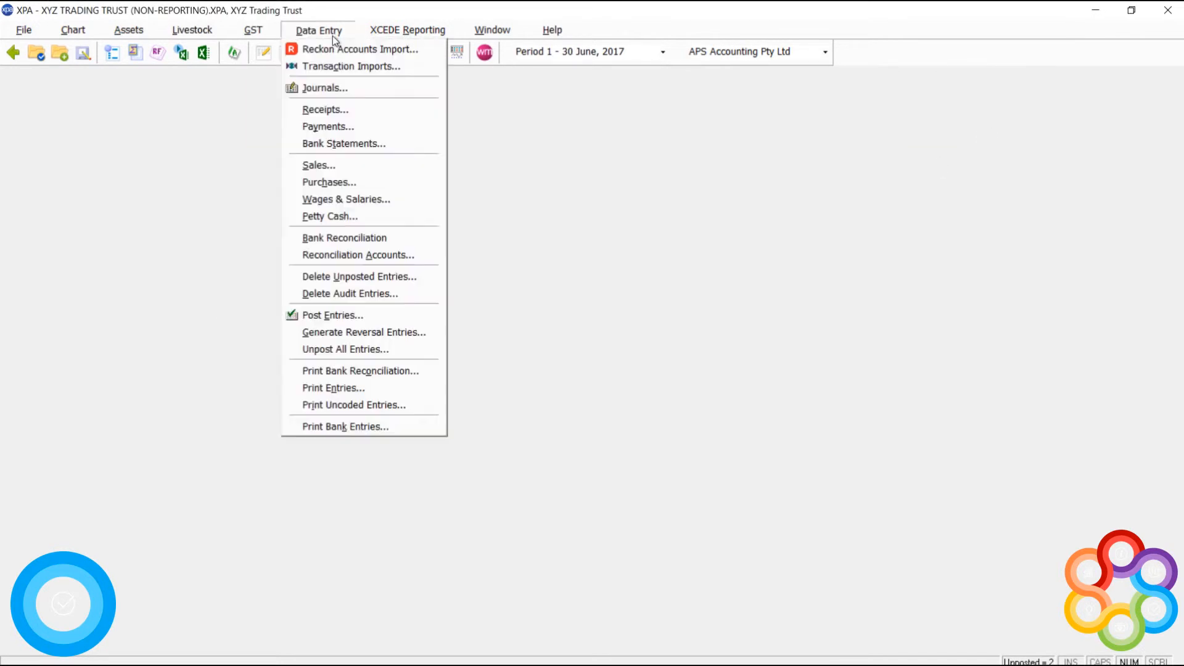
left_click(353, 138)
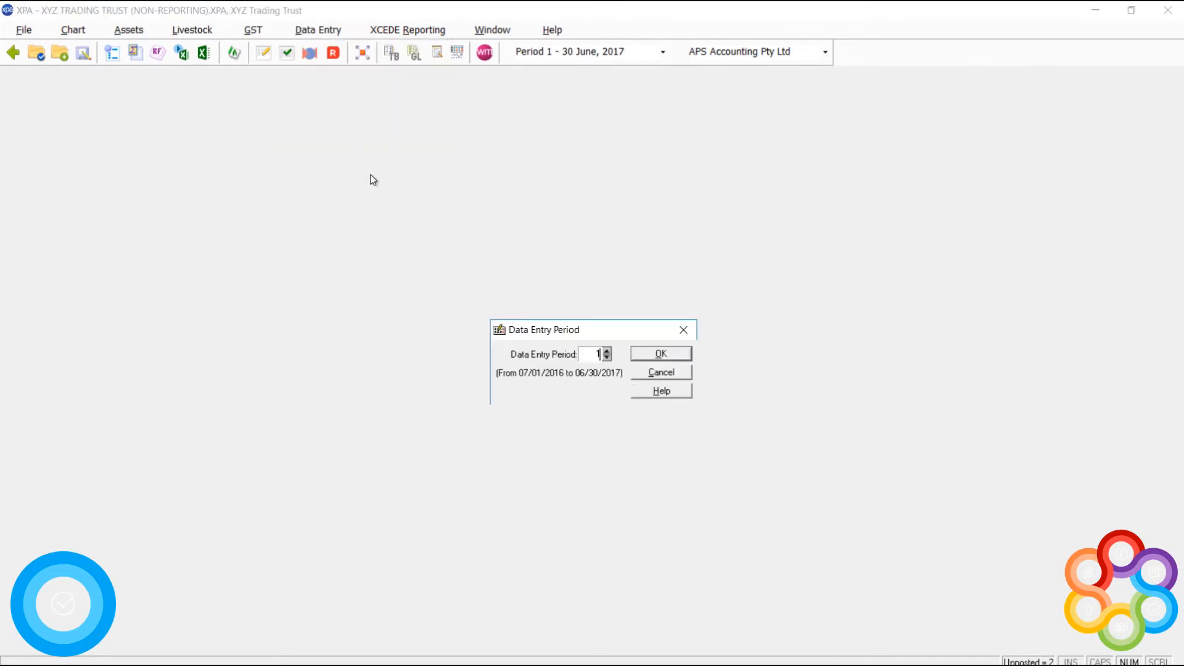
left_click(646, 357)
left_click(723, 355)
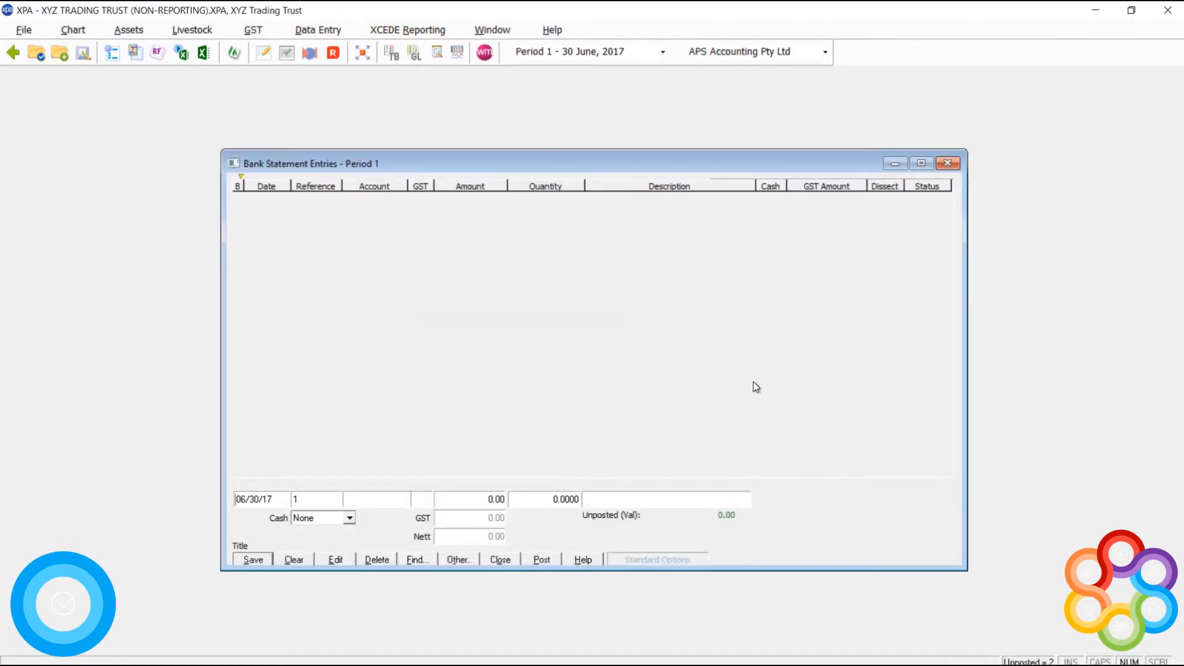
right_click(755, 385)
left_click(809, 567)
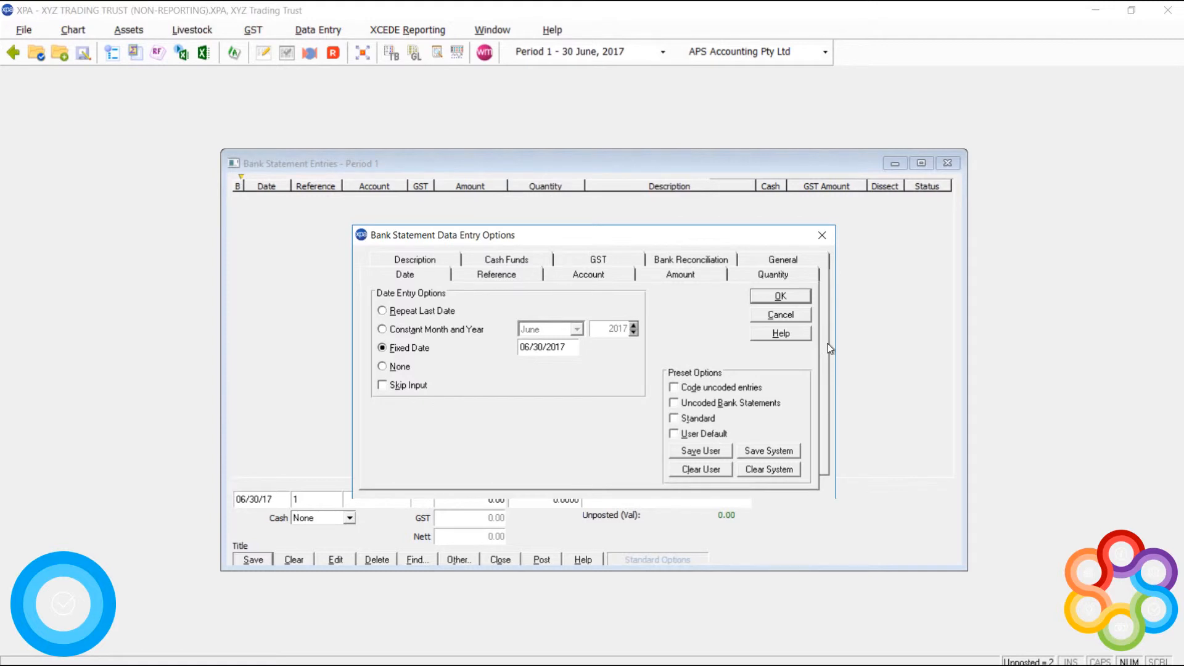
left_click(789, 298)
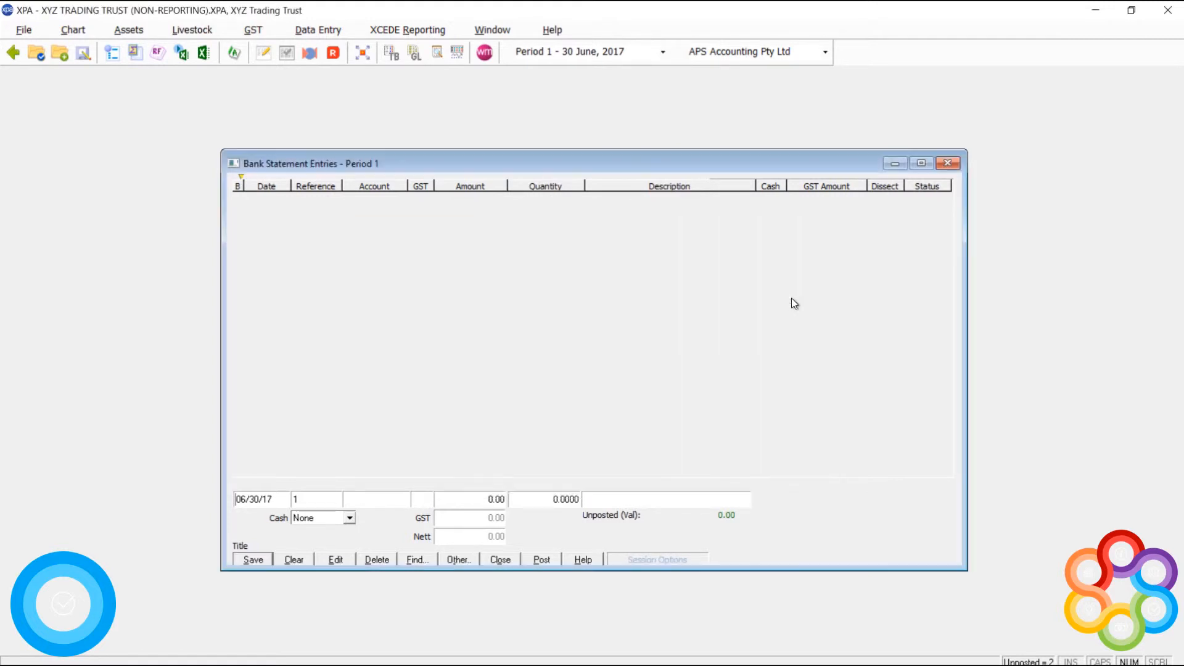
left_click(947, 163)
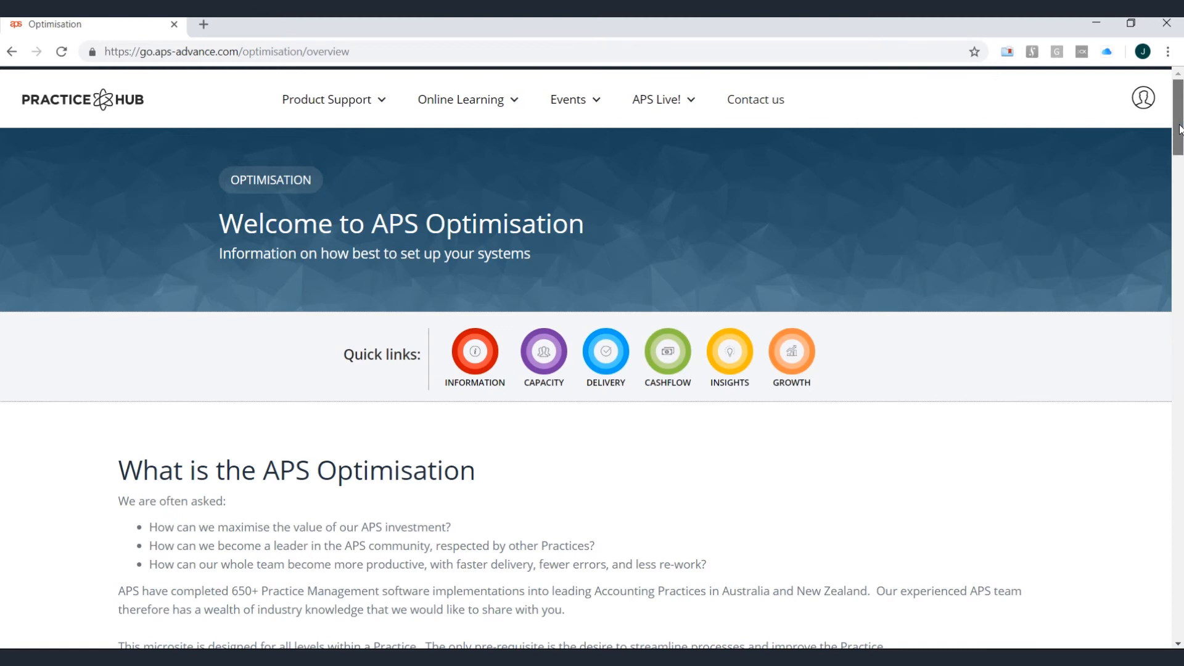
In the browser, open the Collection to Completion page from the APS Optimisation overview and view its key areas.
left_click_drag(1179, 128, 1180, 384)
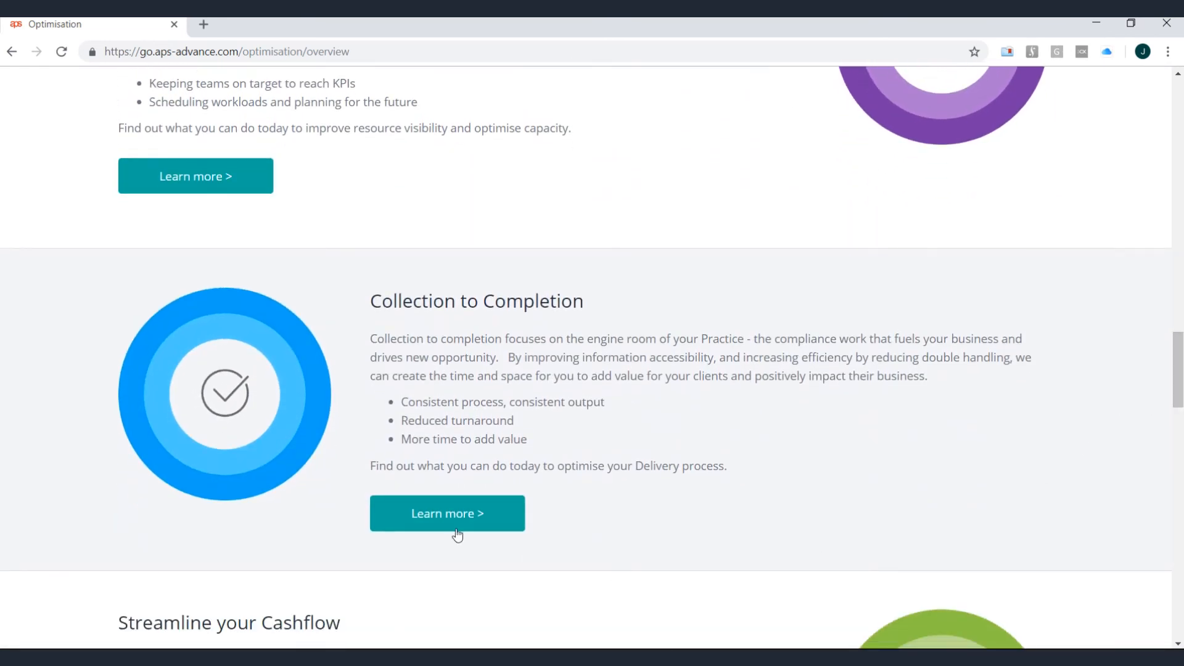
left_click(425, 518)
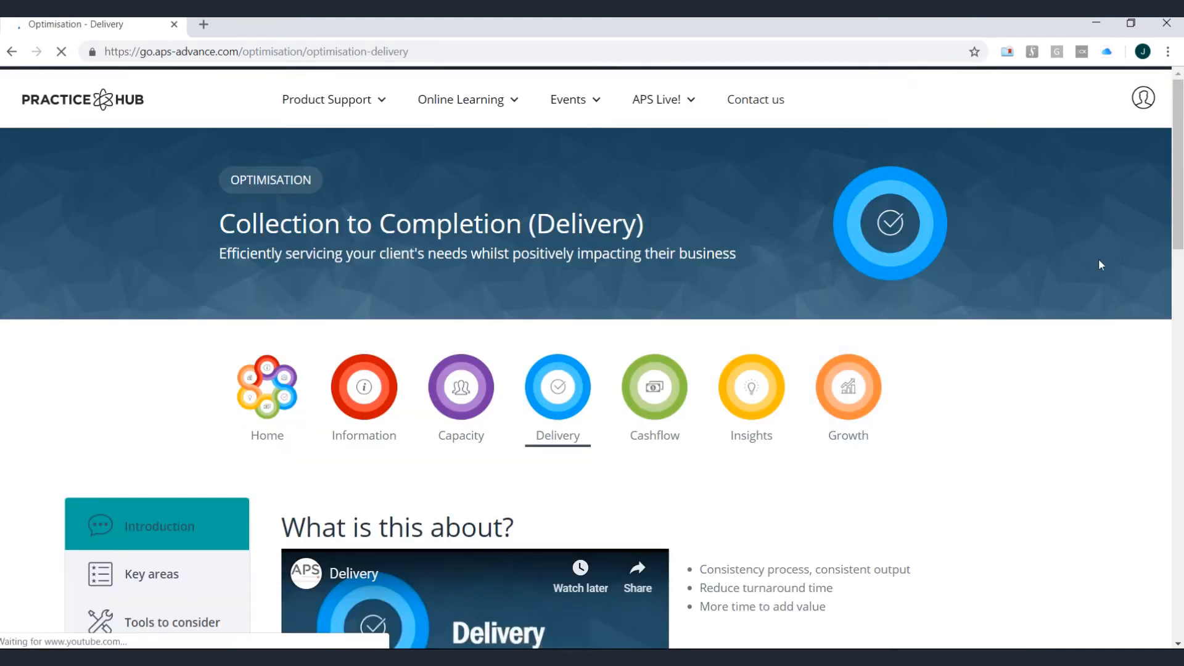
left_click_drag(1178, 217, 1179, 311)
left_click(140, 251)
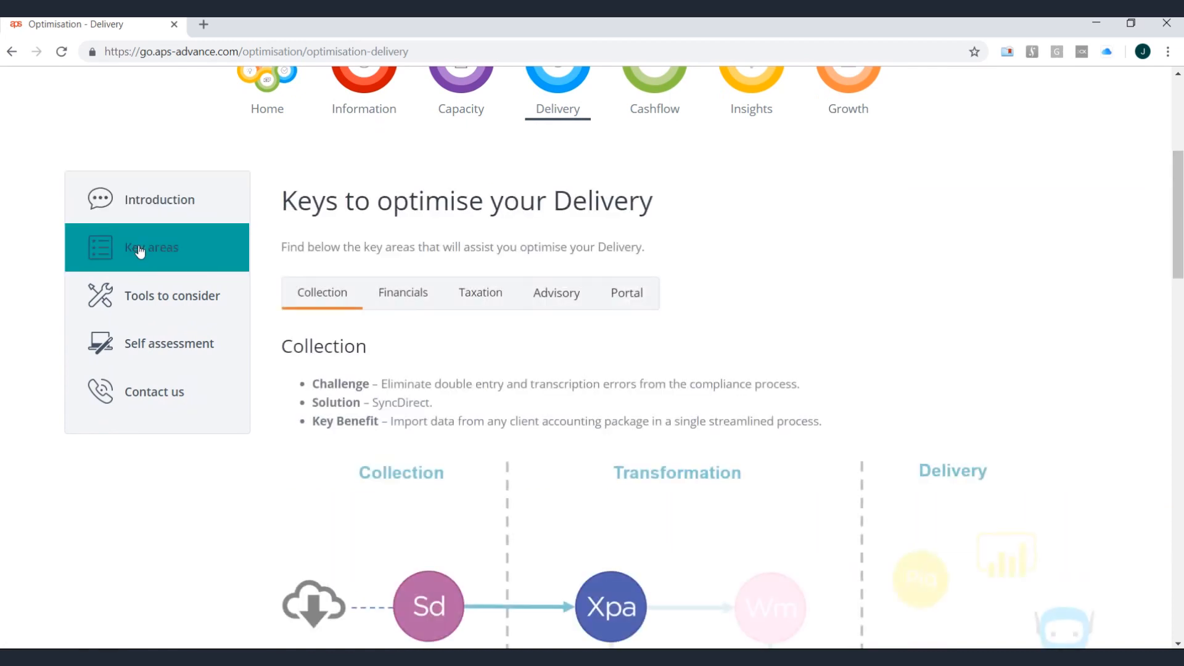